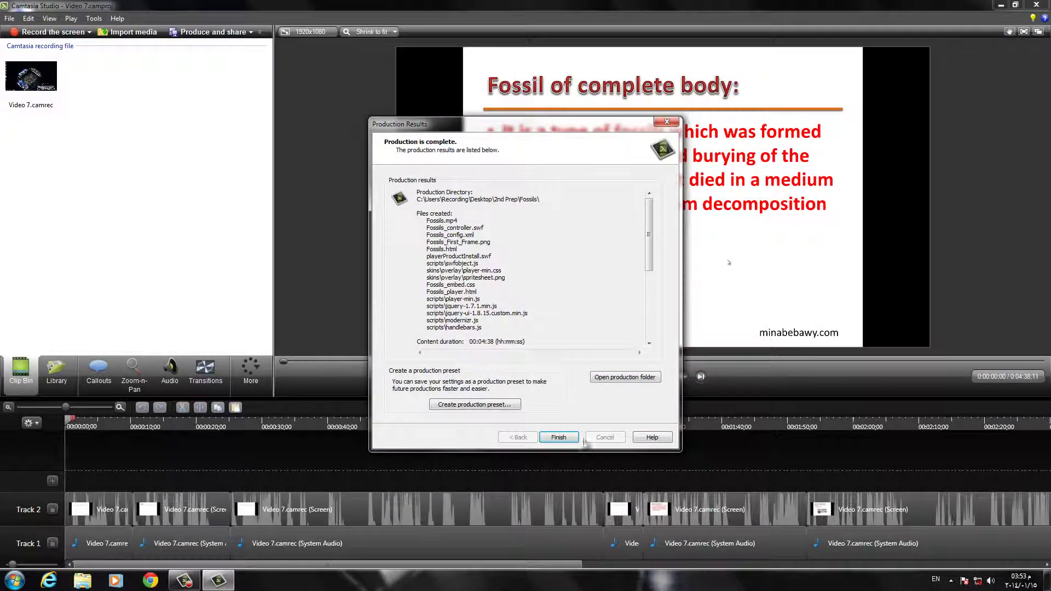
Step: Dismiss the production results for the finished Fossils.mp4
click(559, 437)
Step: Close Camtasia Studio, saving changes to Video 7.camproj, then check the network status
click(1040, 5)
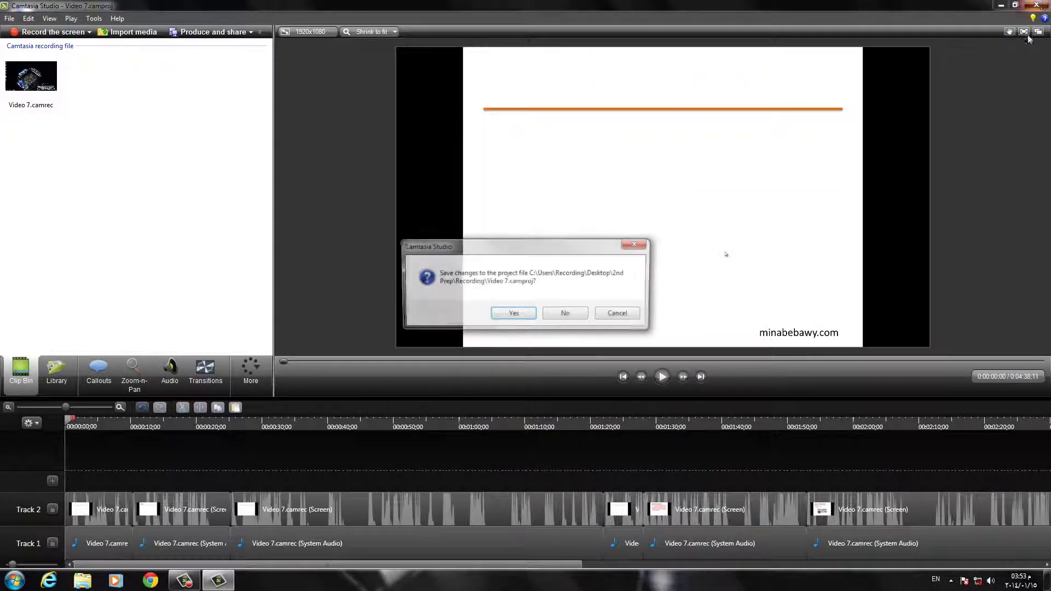
click(513, 314)
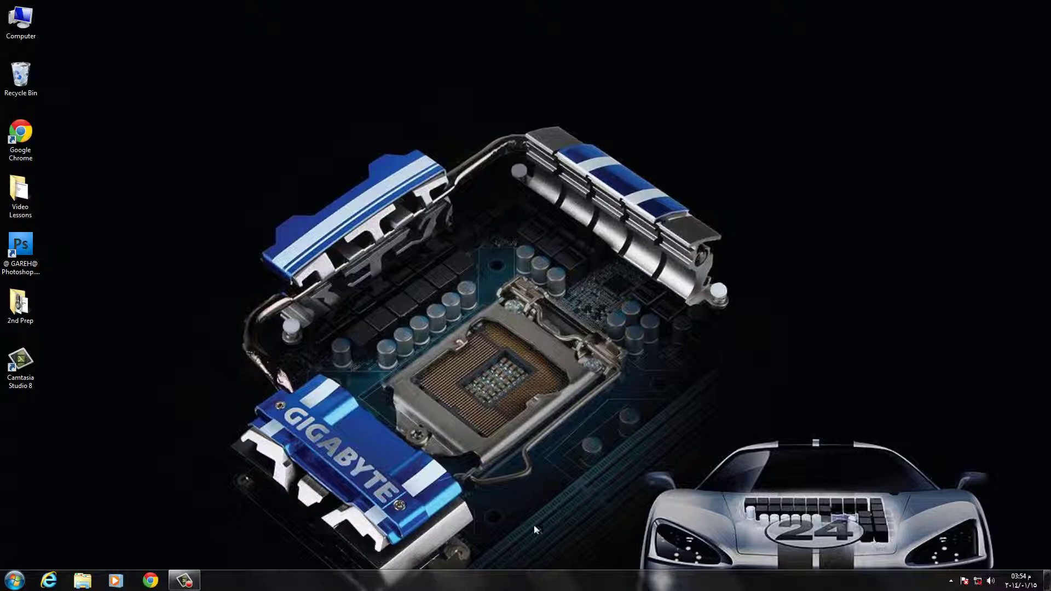
click(976, 581)
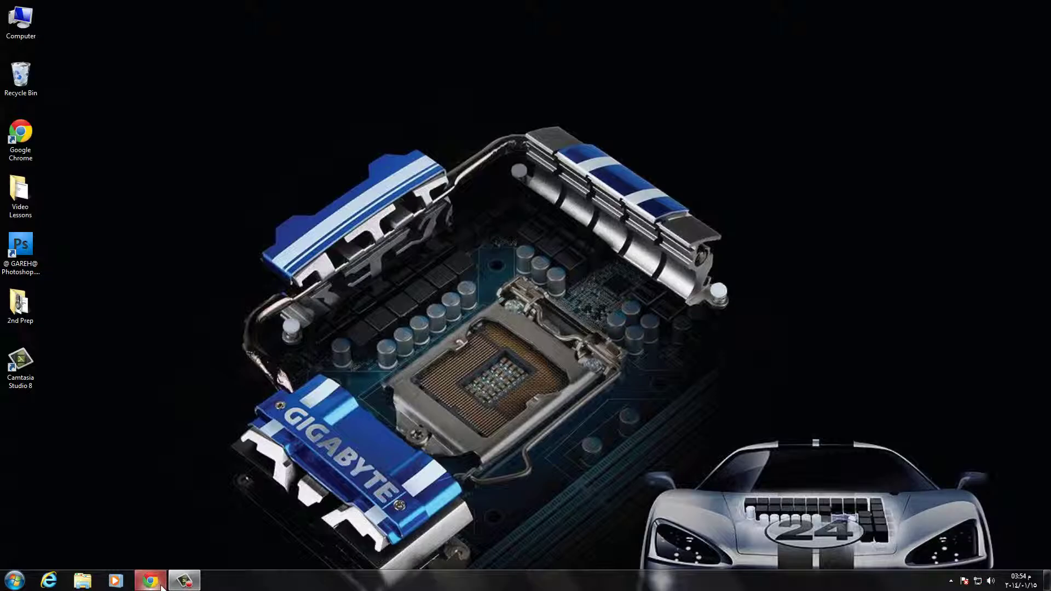
Step: Open youtube.com in Chrome and begin signing in with the account e-mail
click(162, 586)
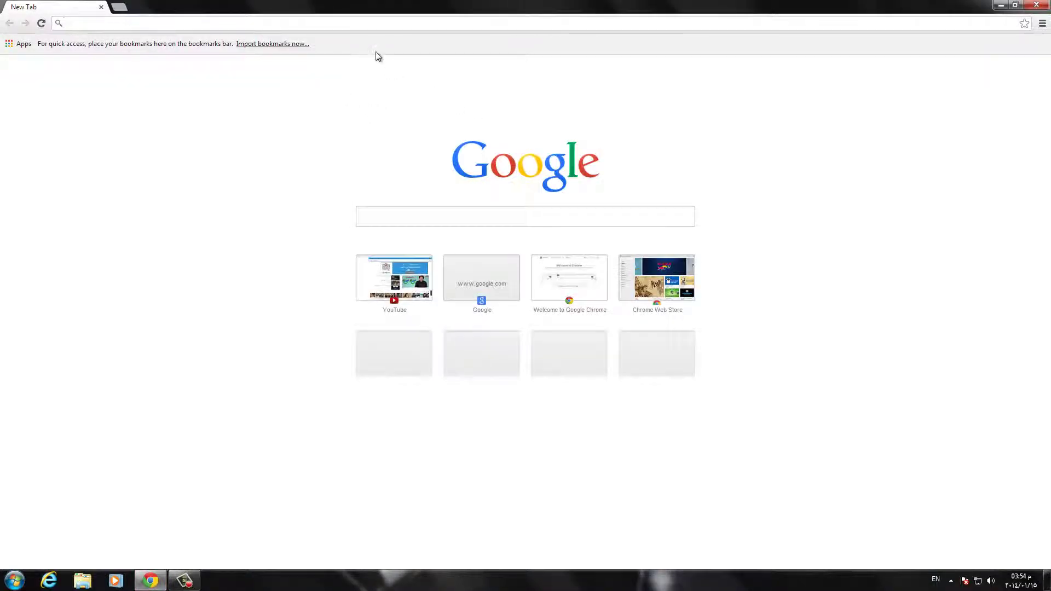
text(youtube.com)
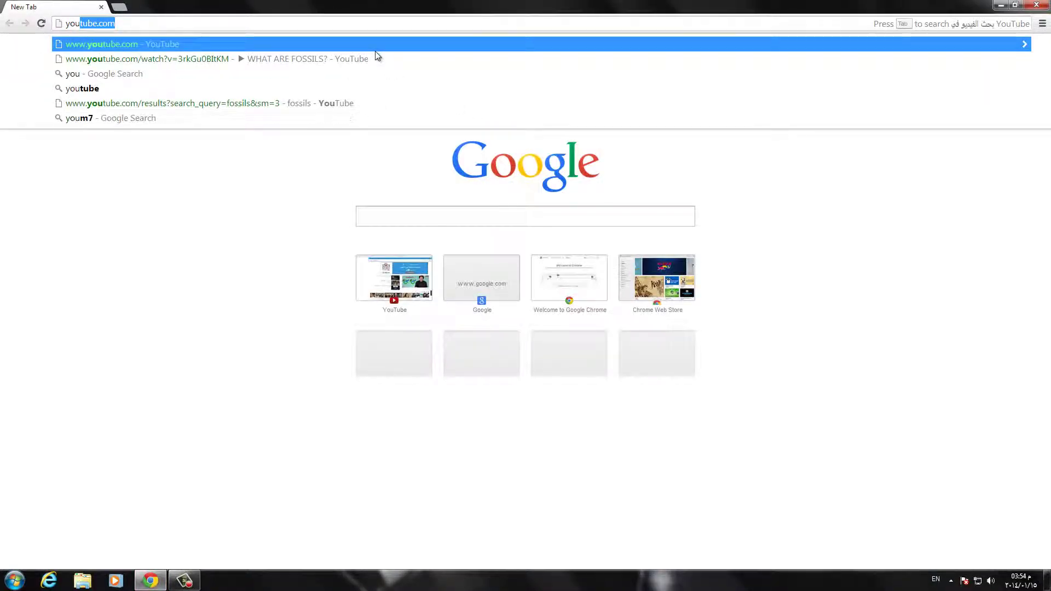
key(Return)
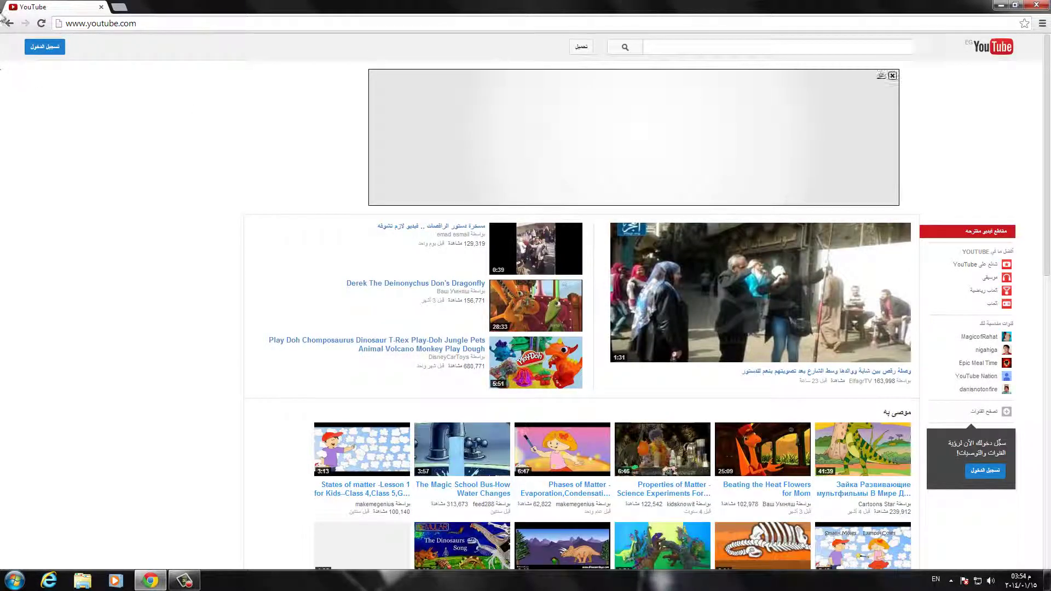
click(45, 46)
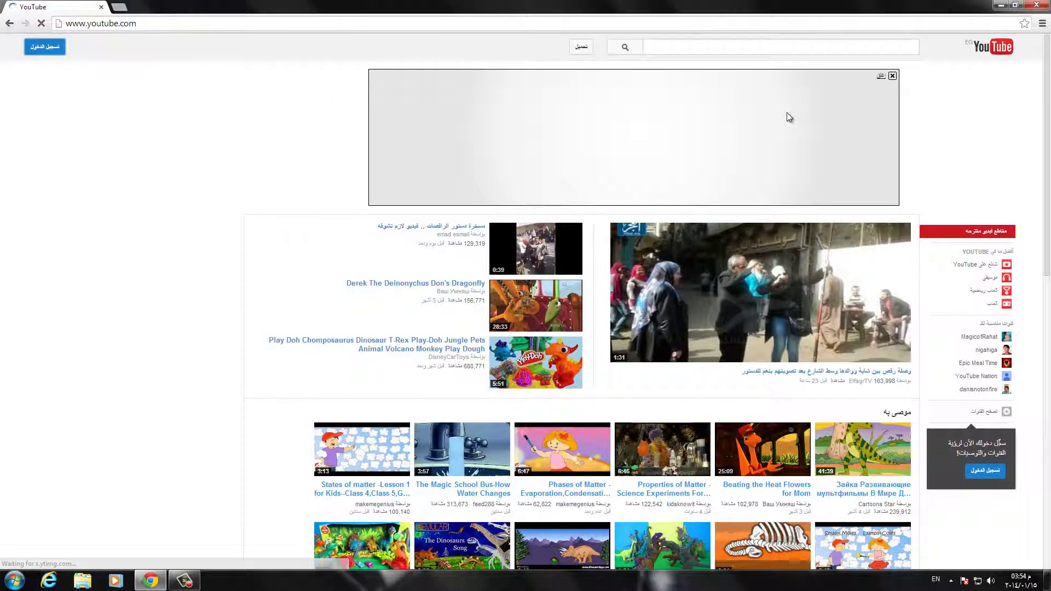
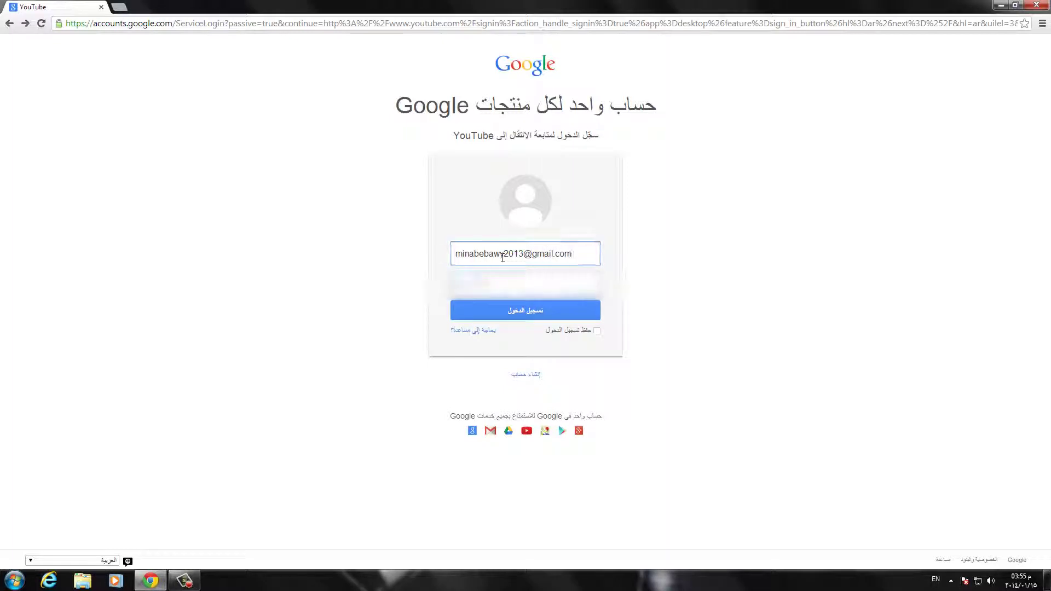
Step: Enter the account password and submit the YouTube sign-in
key(Tab)
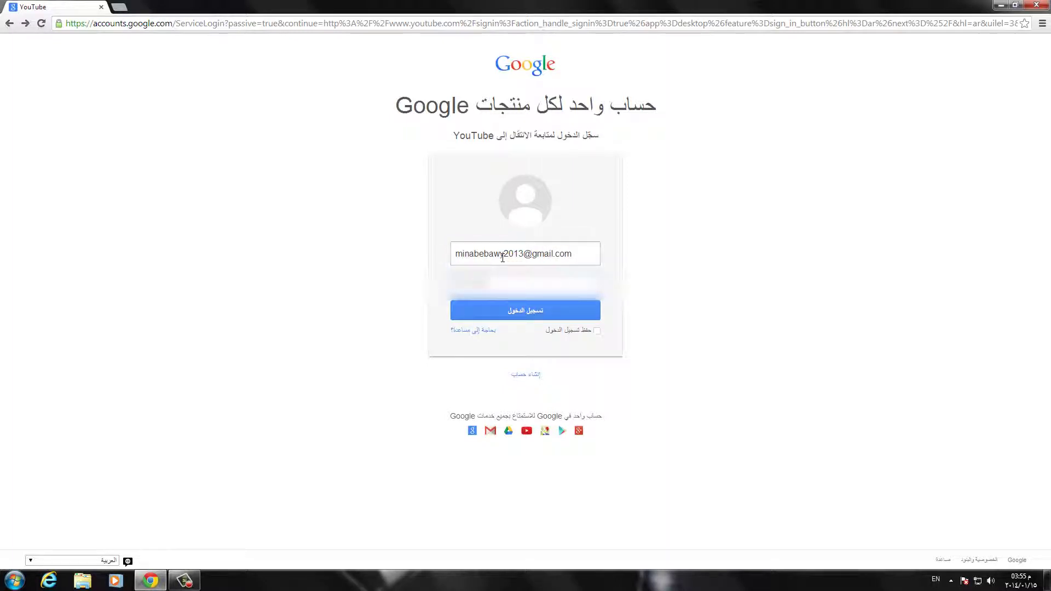
click(498, 318)
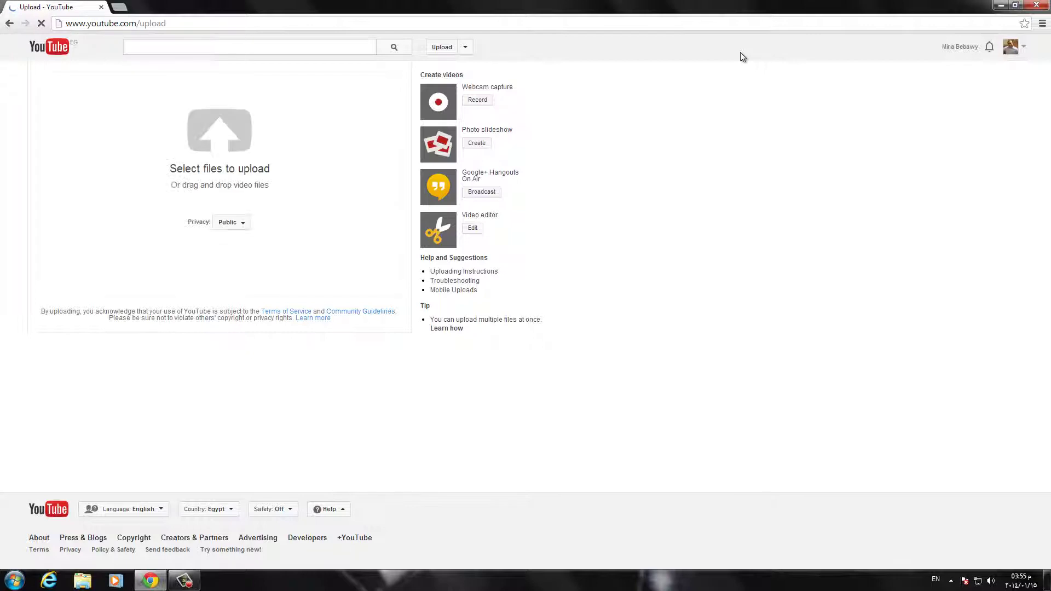
Step: Upload Fossils.mp4 from the Desktop's 2nd Prep > Fossils folder
click(222, 142)
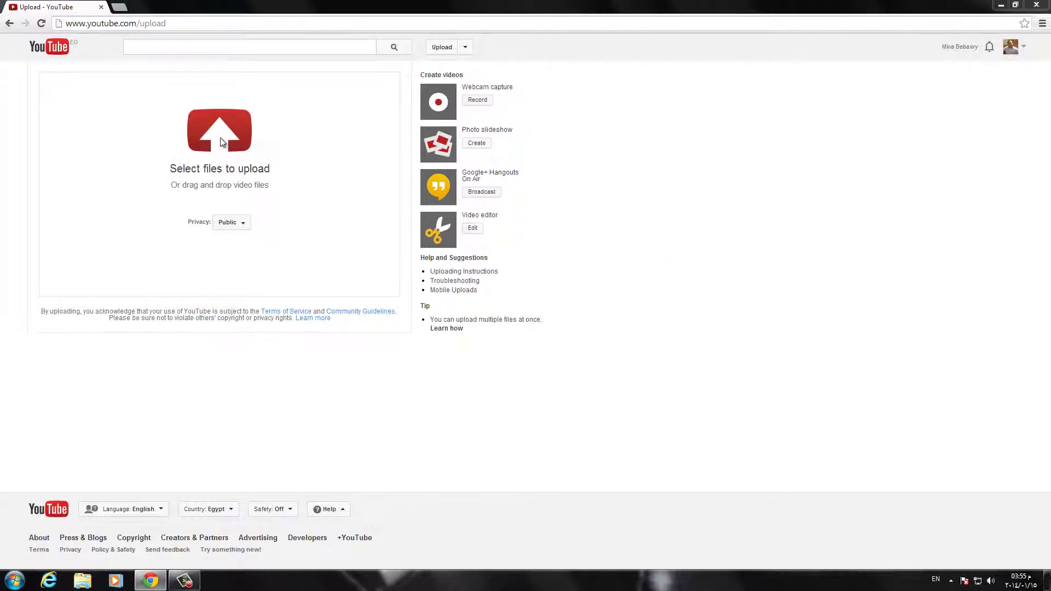
click(44, 75)
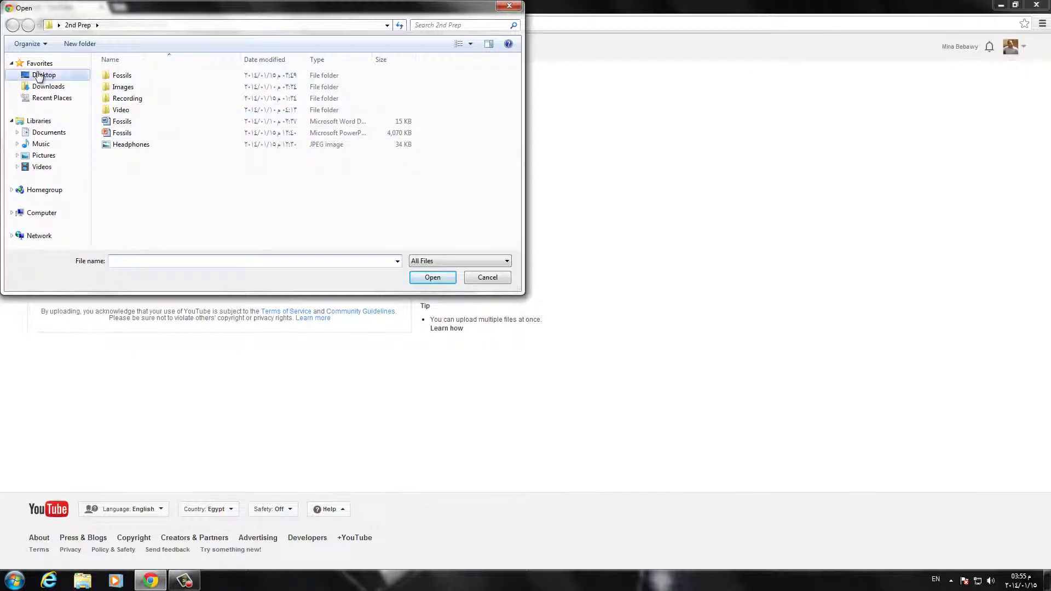
double_click(166, 140)
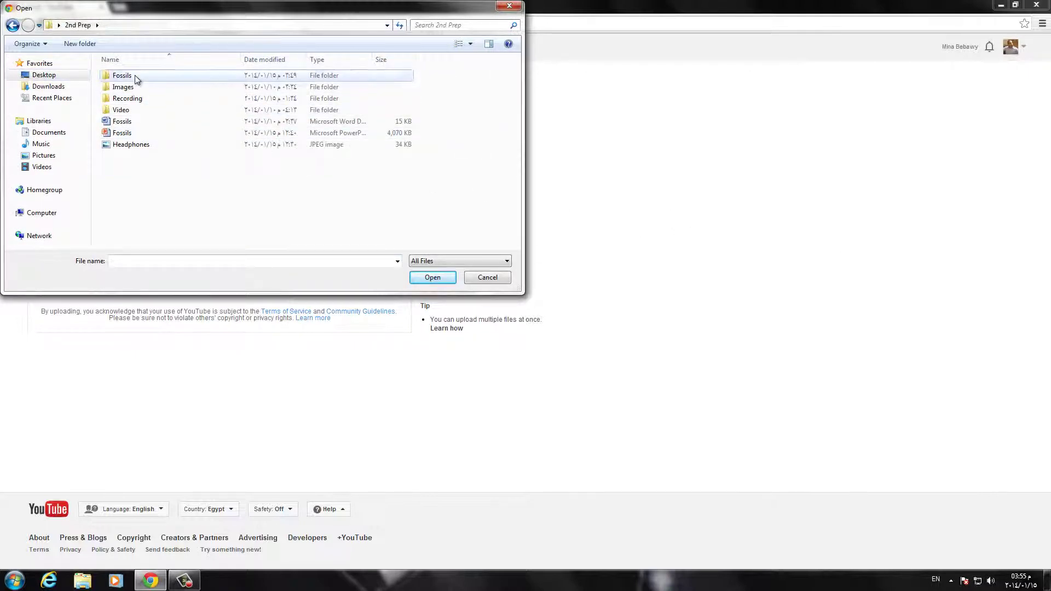
double_click(135, 75)
click(144, 110)
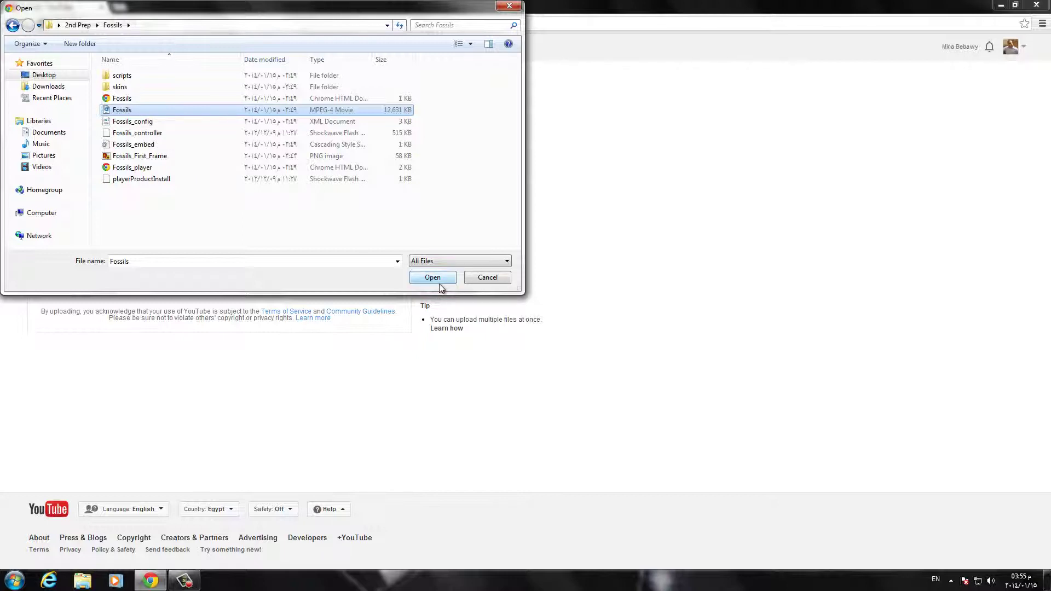
click(442, 280)
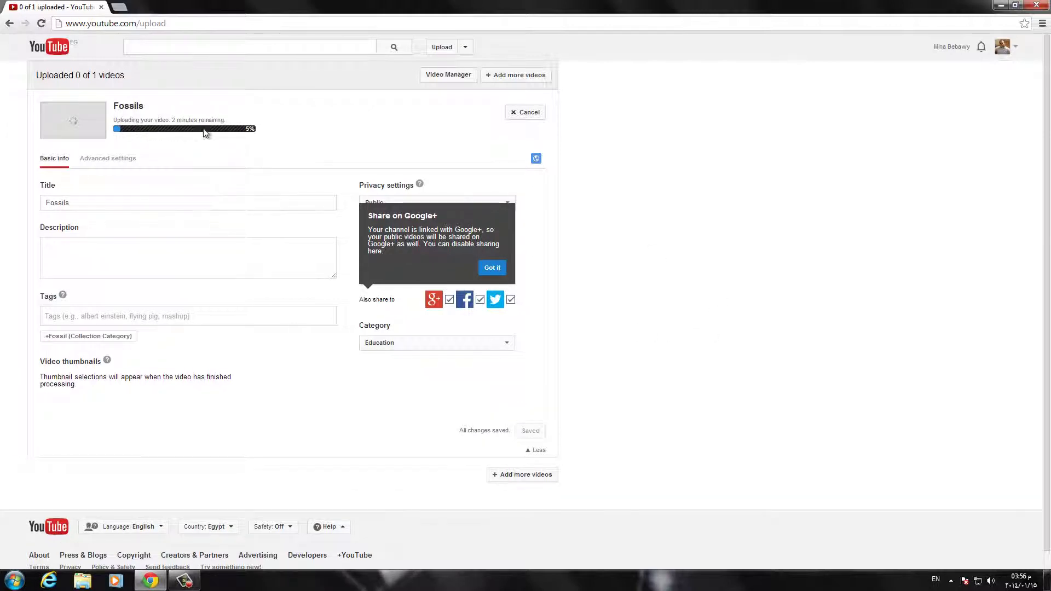
Step: Dismiss the Google+ notice and enter the description '2nd prep science lesson for Fossils'
click(492, 268)
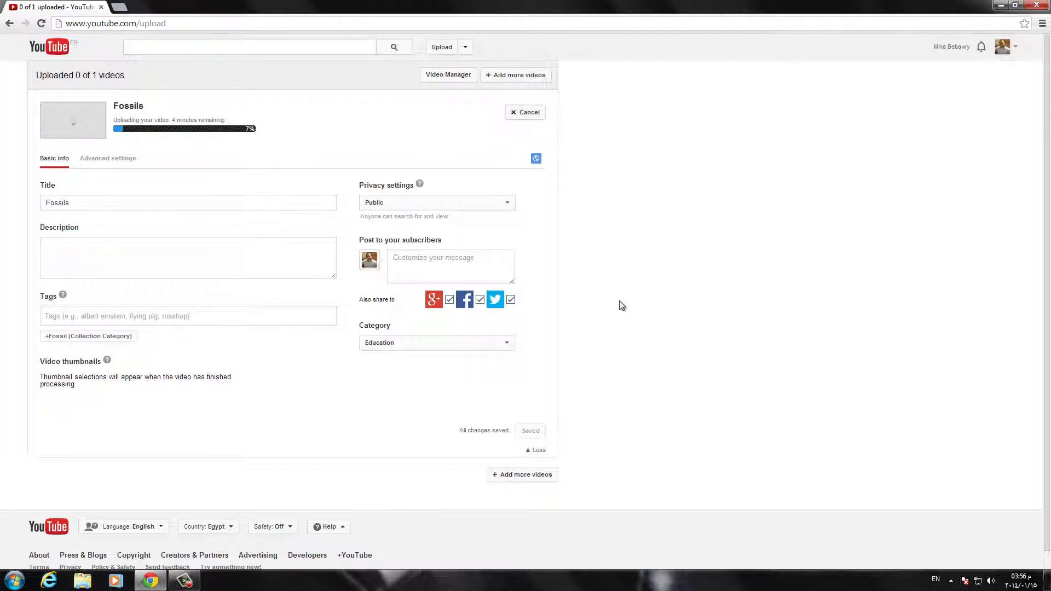
click(158, 256)
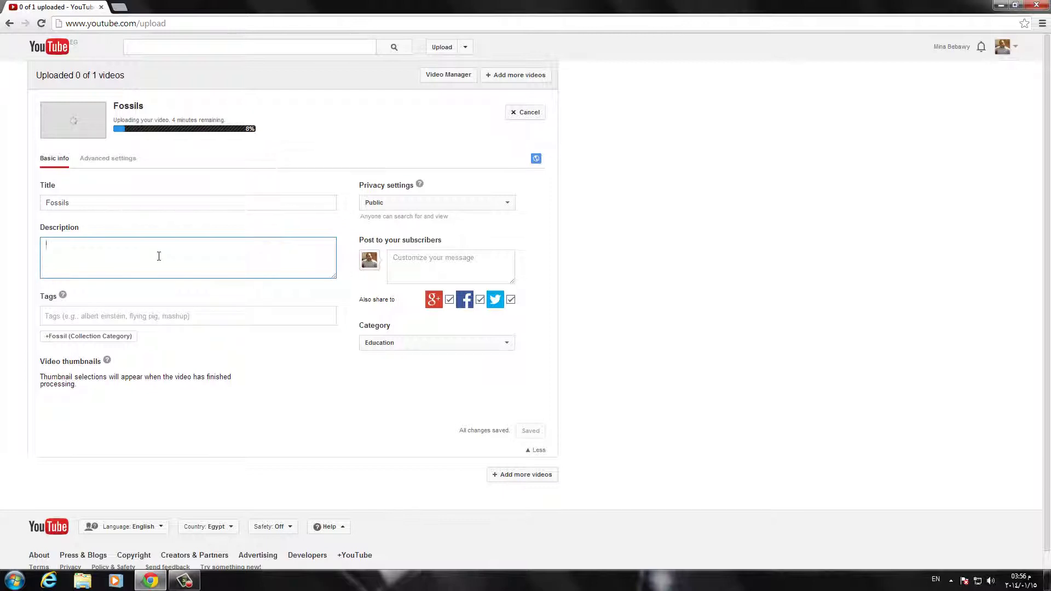
click(97, 202)
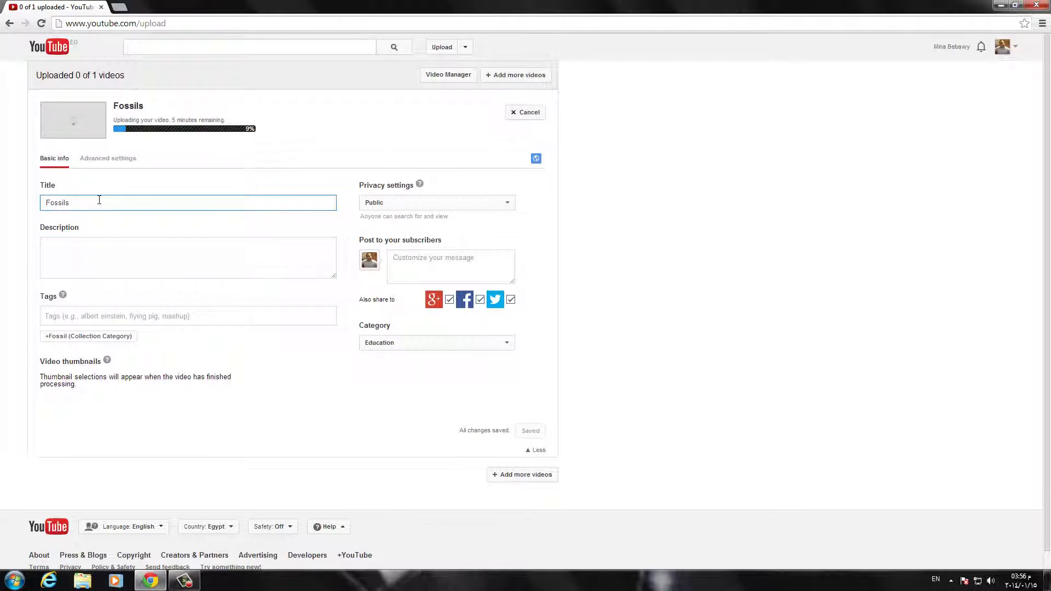
click(97, 257)
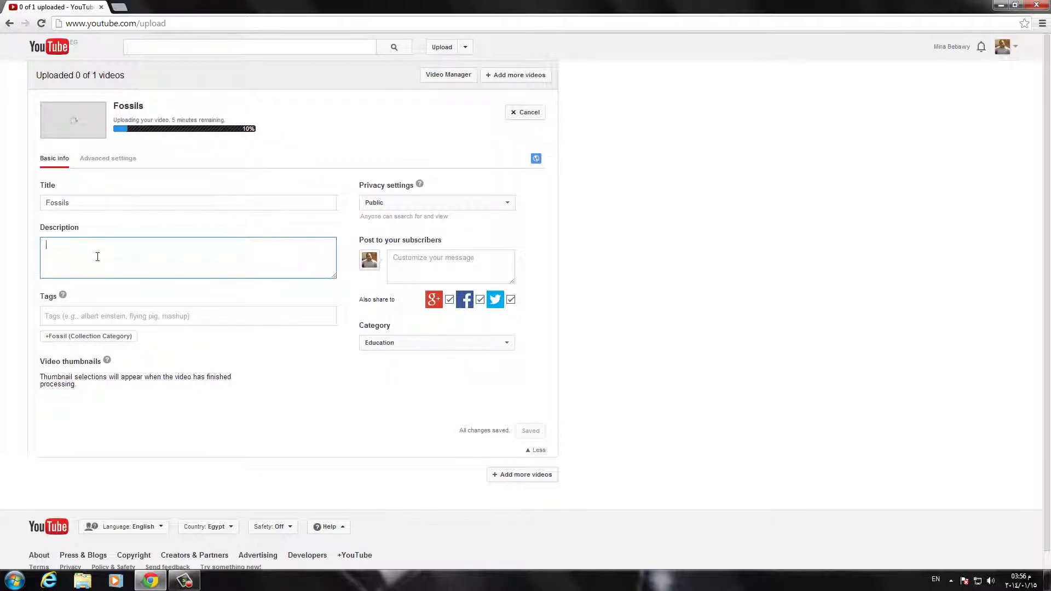
text(2nd prep )
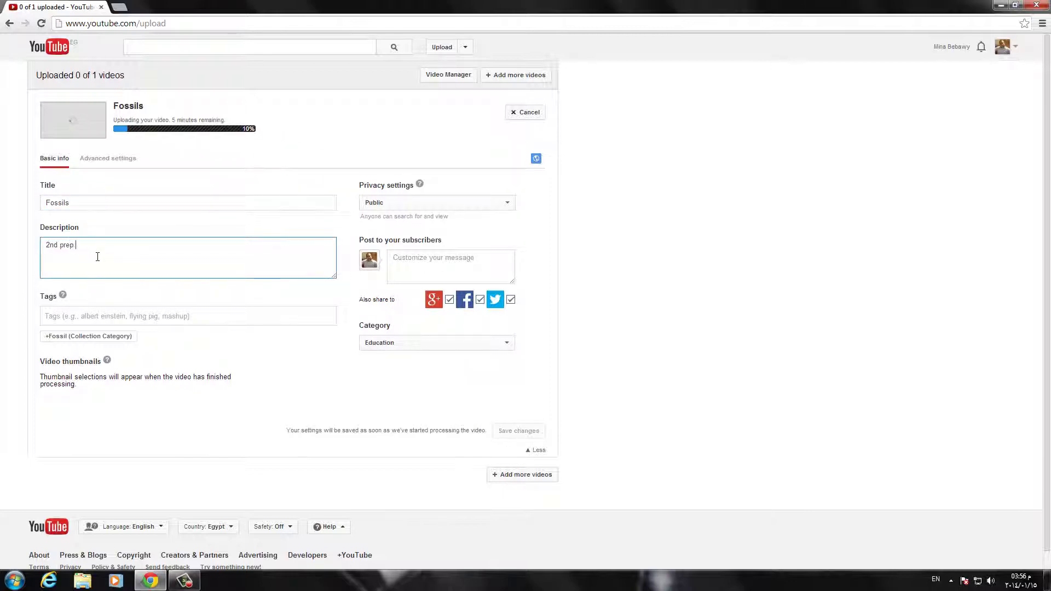
text(science lesson for Fossils)
click(85, 320)
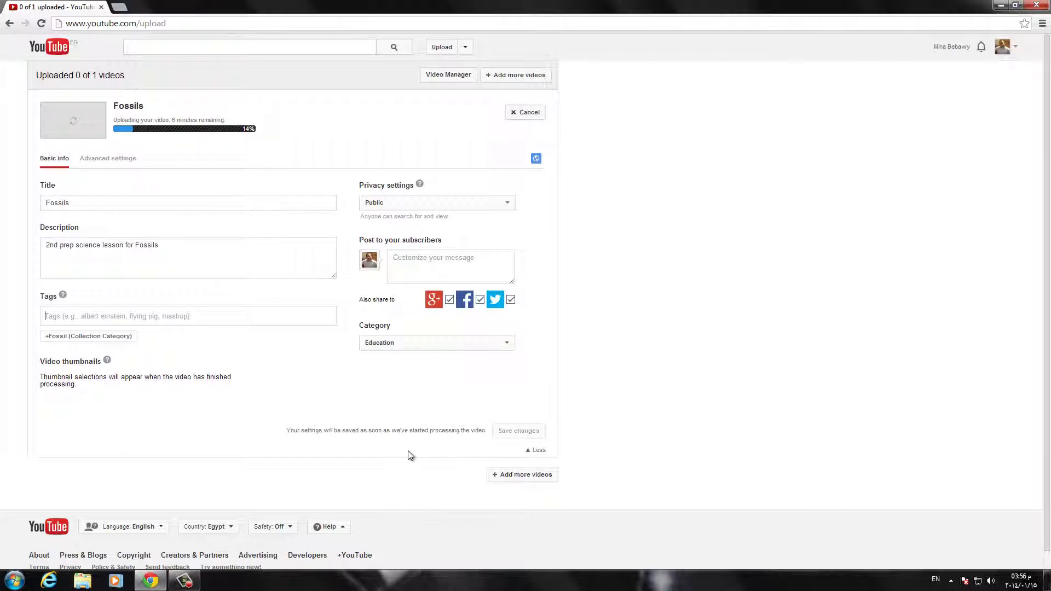
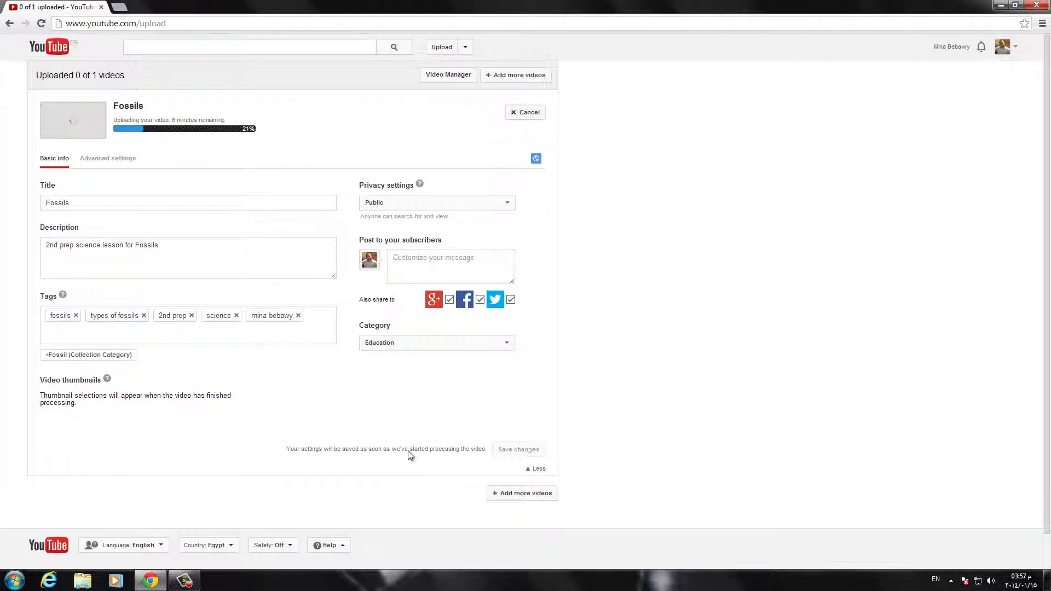
Step: Add tags cast, mold, amber and mammoth
text(cast)
key(comma)
text(mold)
key(comma)
text(amber)
key(comma)
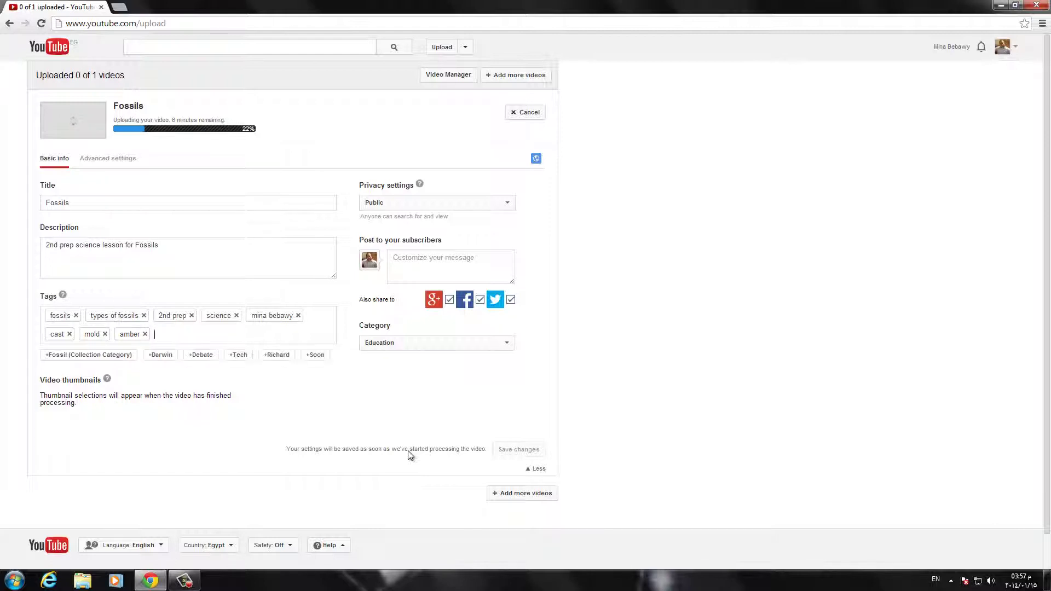
text(mammoth)
key(comma)
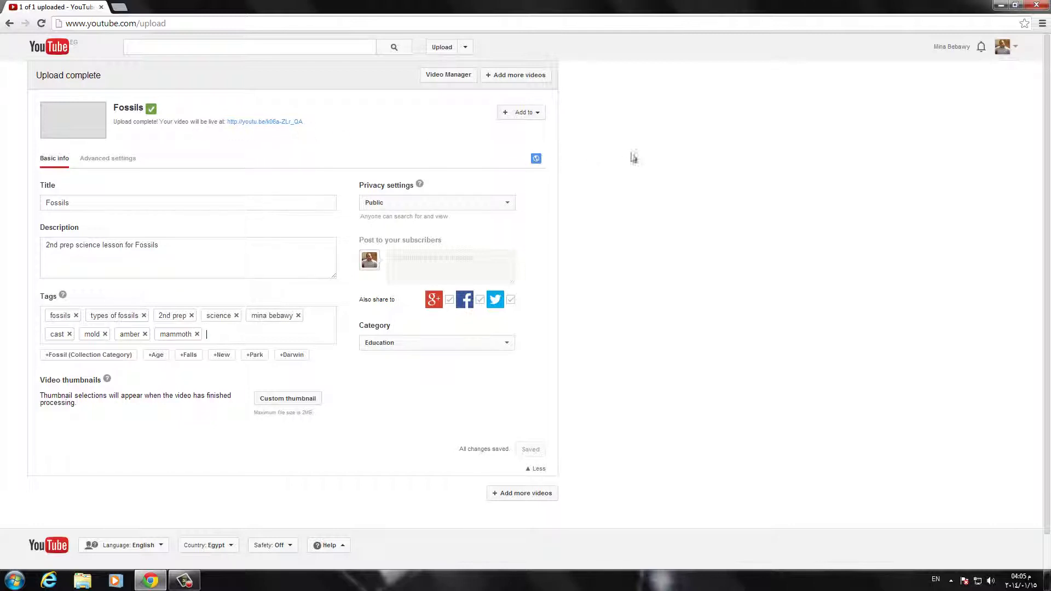
Step: Add the Fossils video to the 'Creating Video Lessons and Tutorials' playlist
click(535, 115)
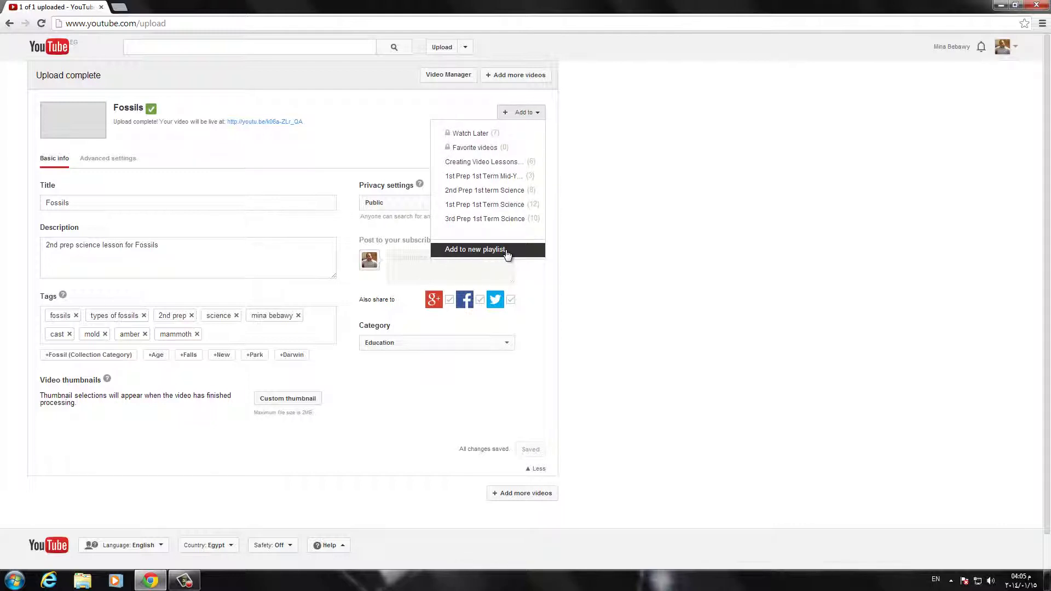
click(497, 165)
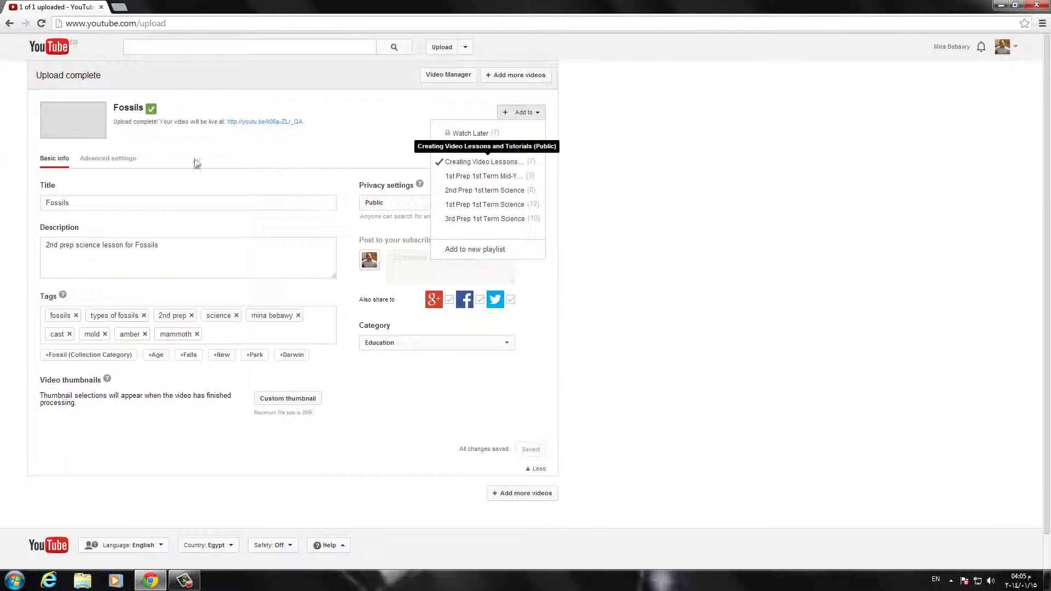
click(412, 413)
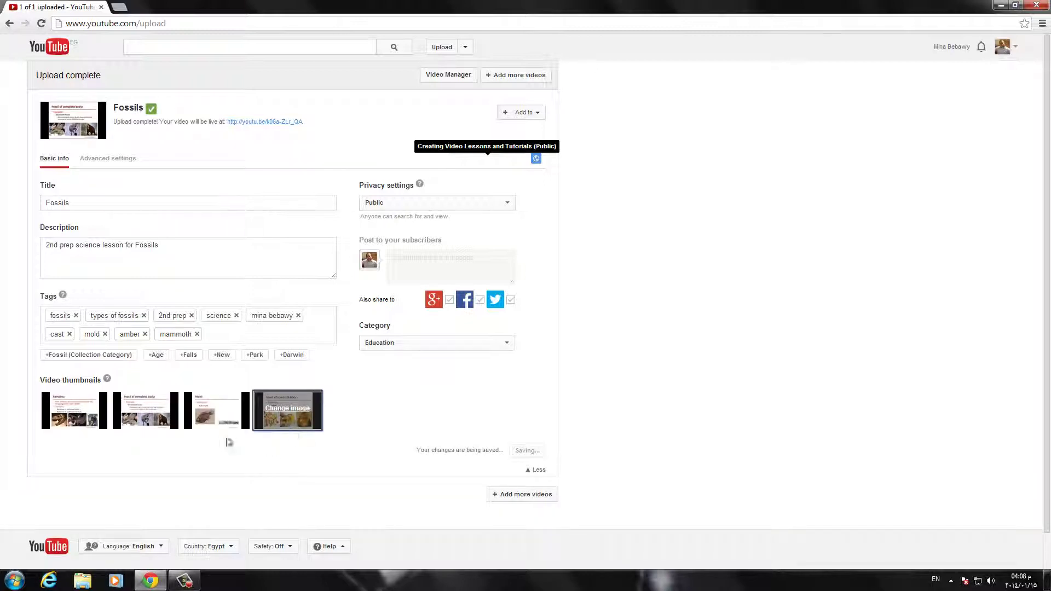
Step: Pick the first suggested still as the Fossils video thumbnail
click(200, 416)
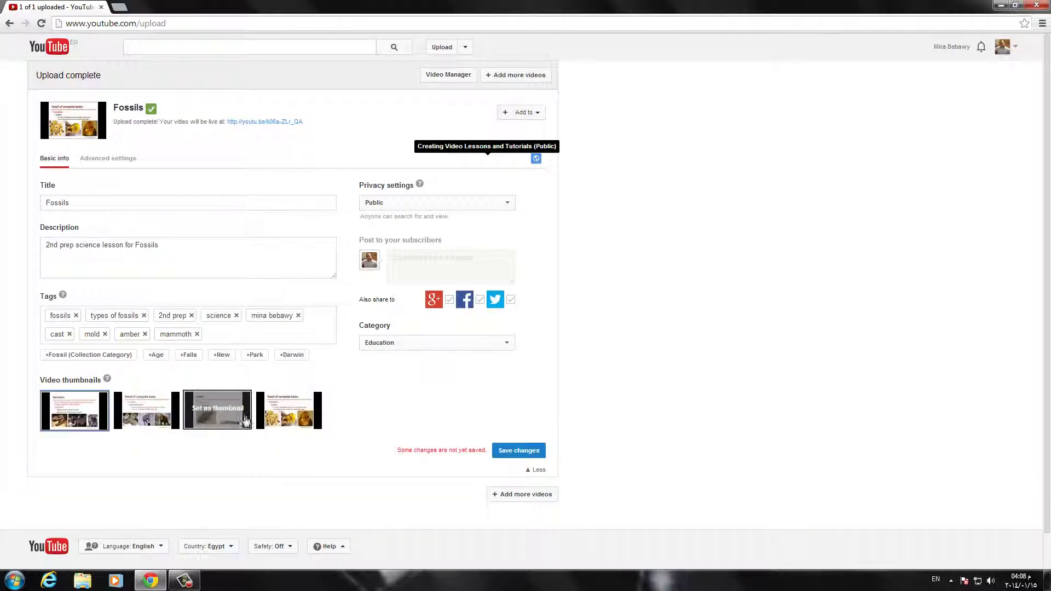
mouse_move(311, 424)
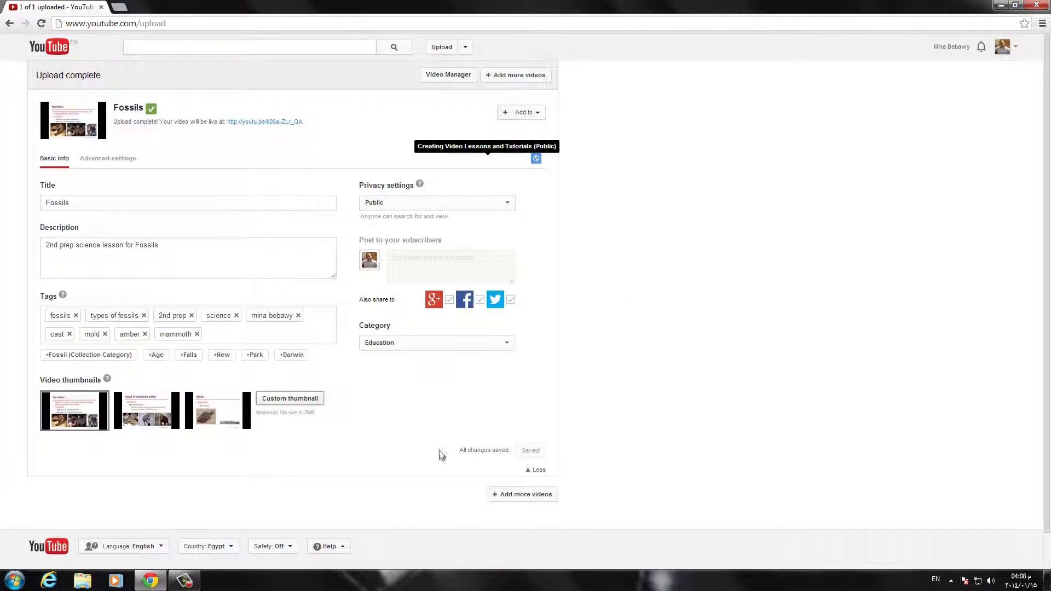
Step: Go to My channel and open the Fossils video from the activity feed
click(1017, 50)
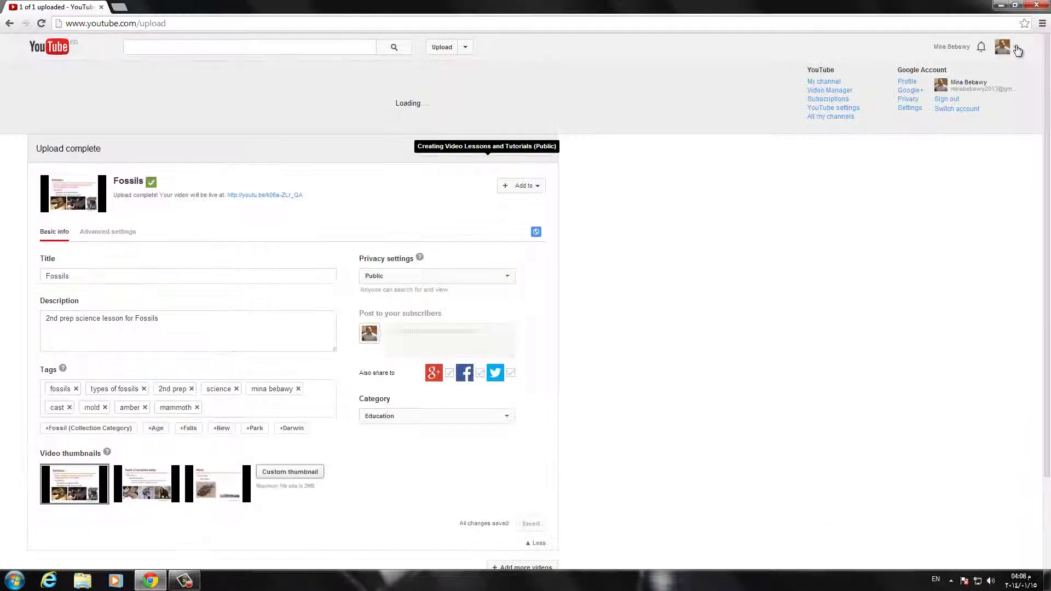
click(823, 81)
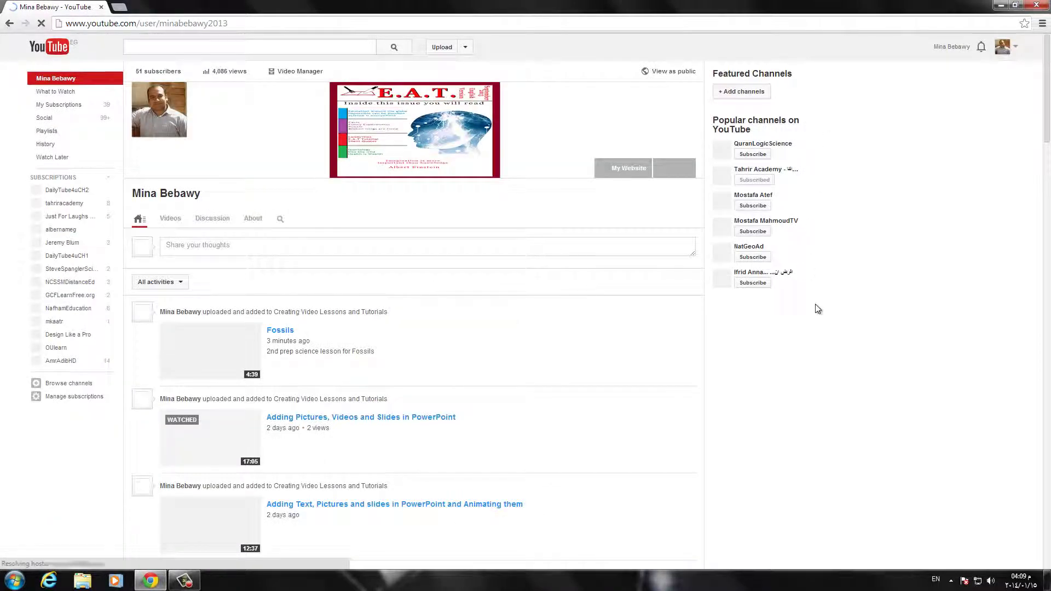
scroll(551, 274, down, 1)
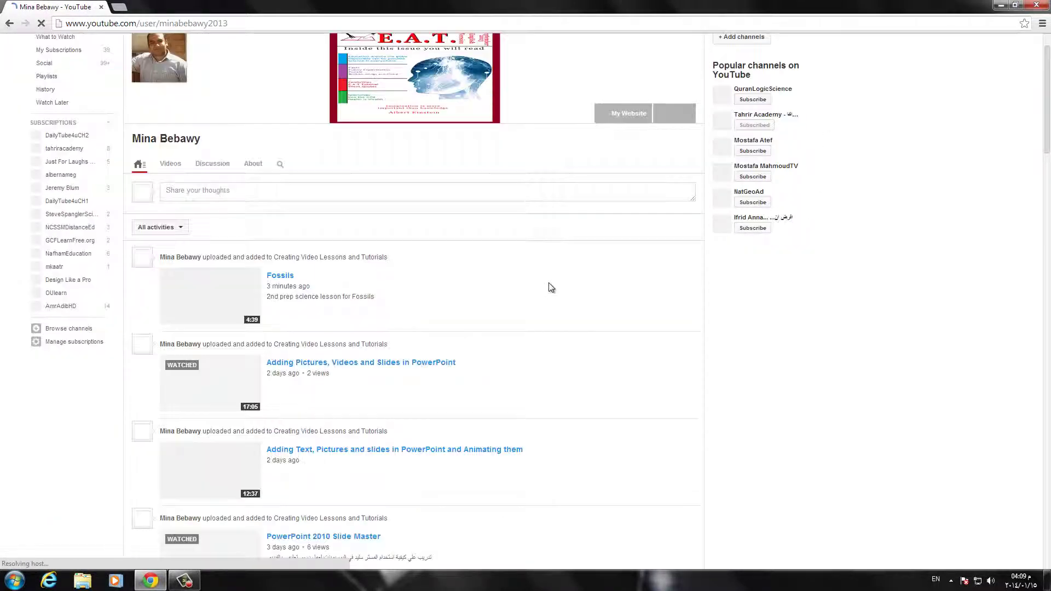
scroll(299, 298, down, 1)
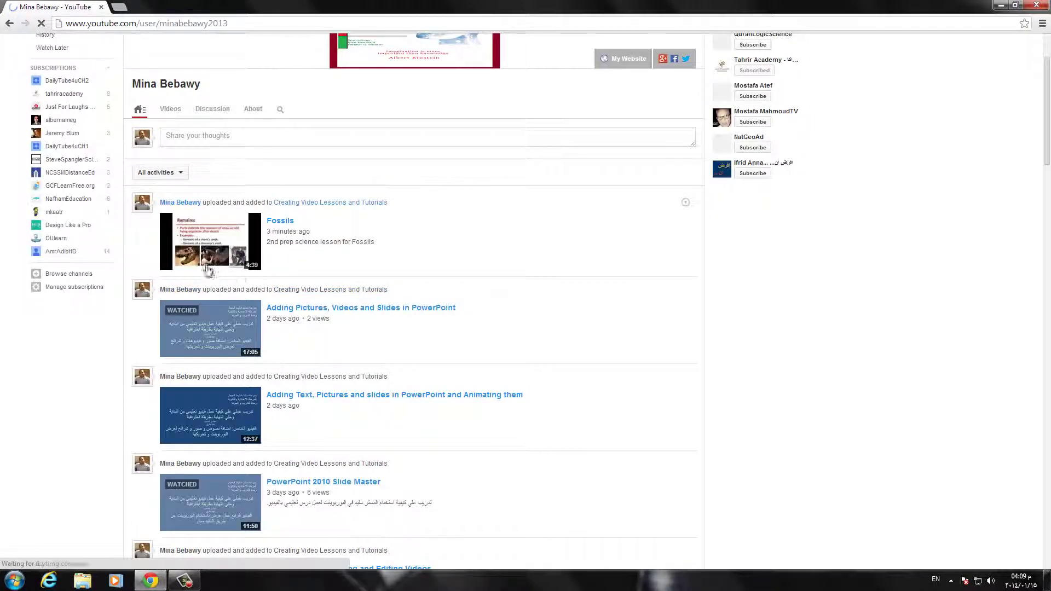
click(279, 222)
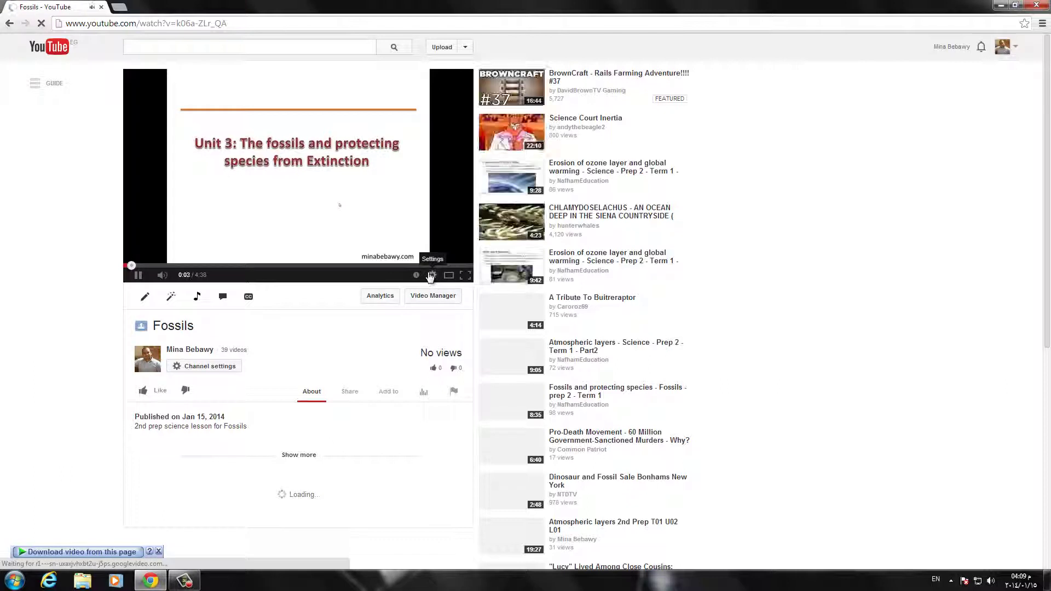
Step: Pause the Fossils video at 0:05, check its 1080p HD quality option, then try full screen
click(138, 275)
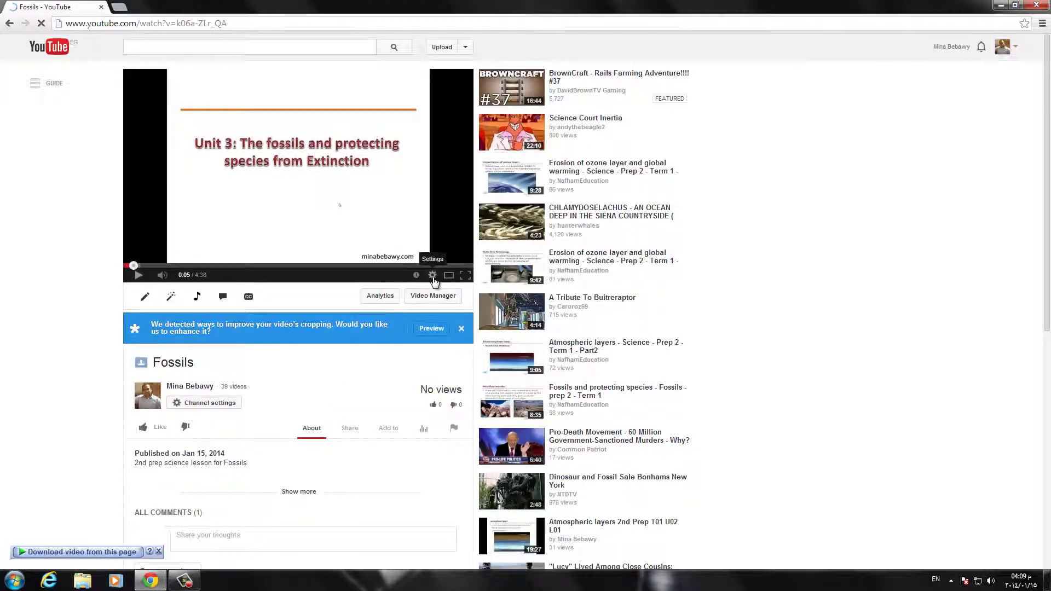
click(433, 275)
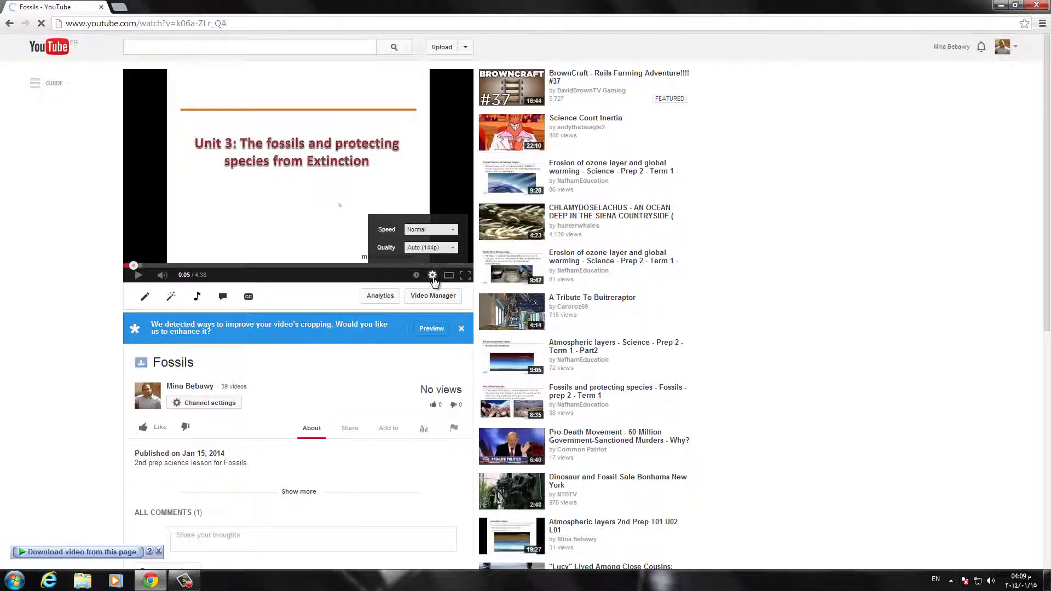
click(443, 249)
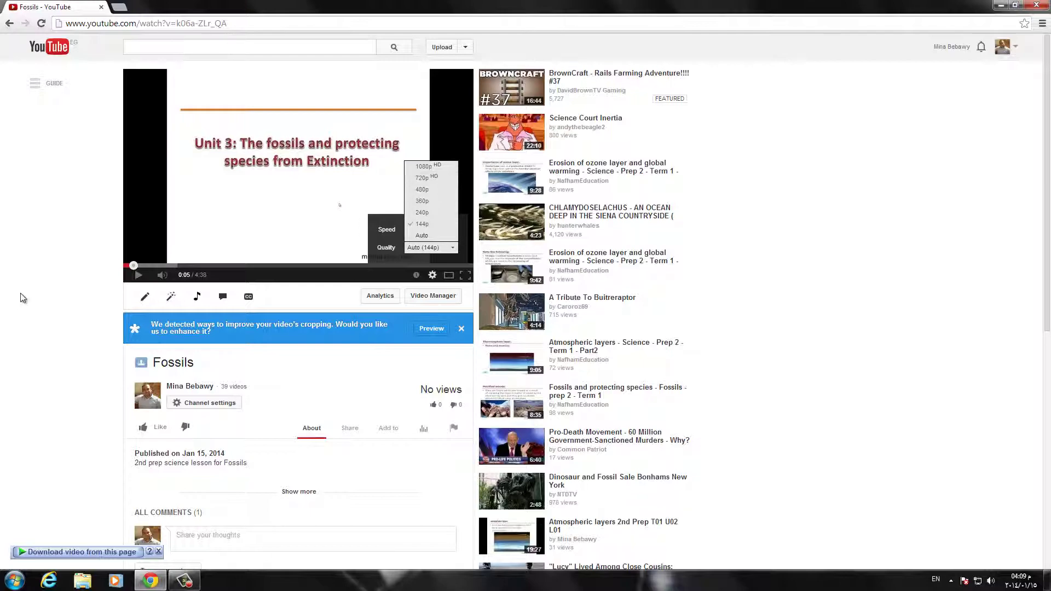
click(464, 276)
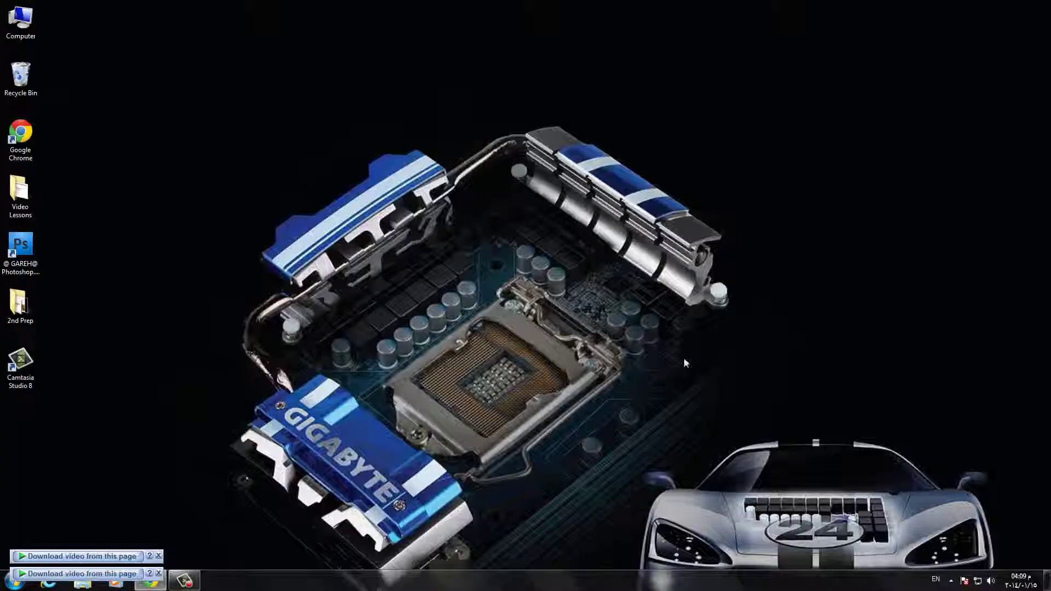
key(Escape)
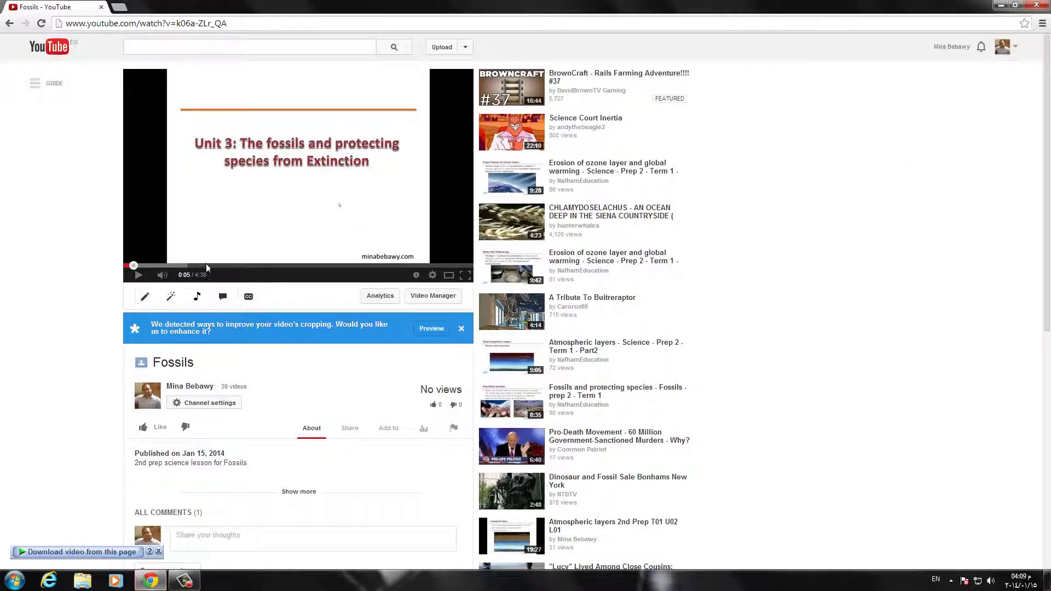